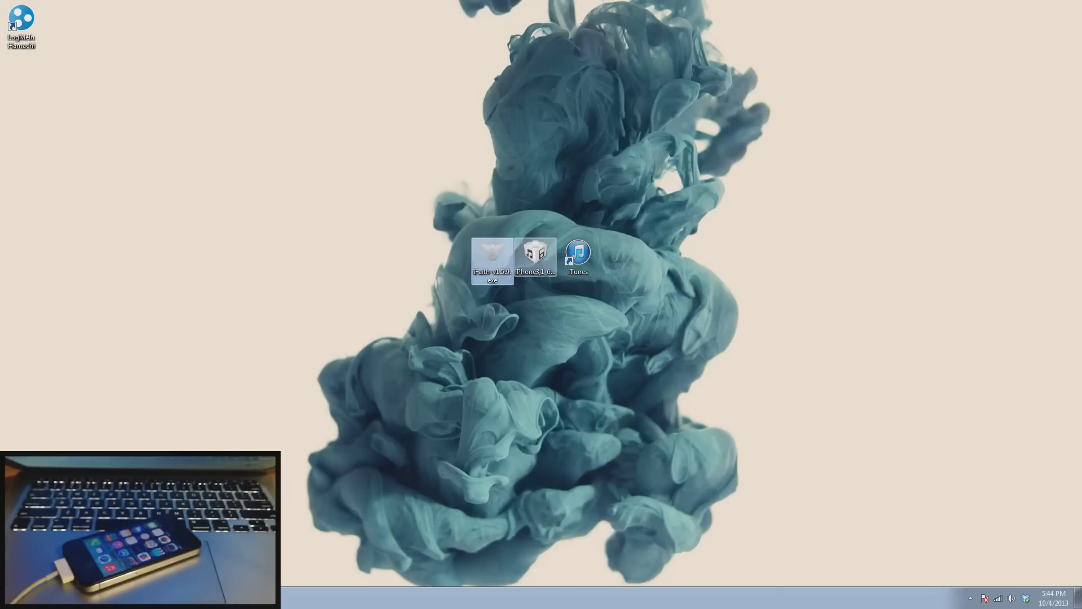
- Browse the desktop icons: iPhone3,1 firmware, iFaith and iTunes
click(535, 258)
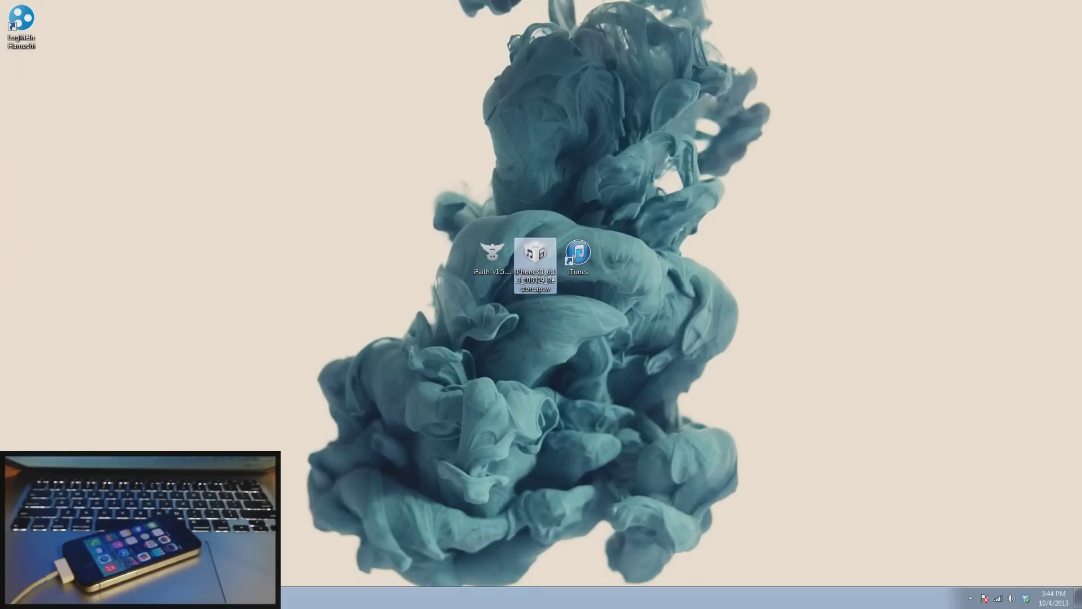
key(Left)
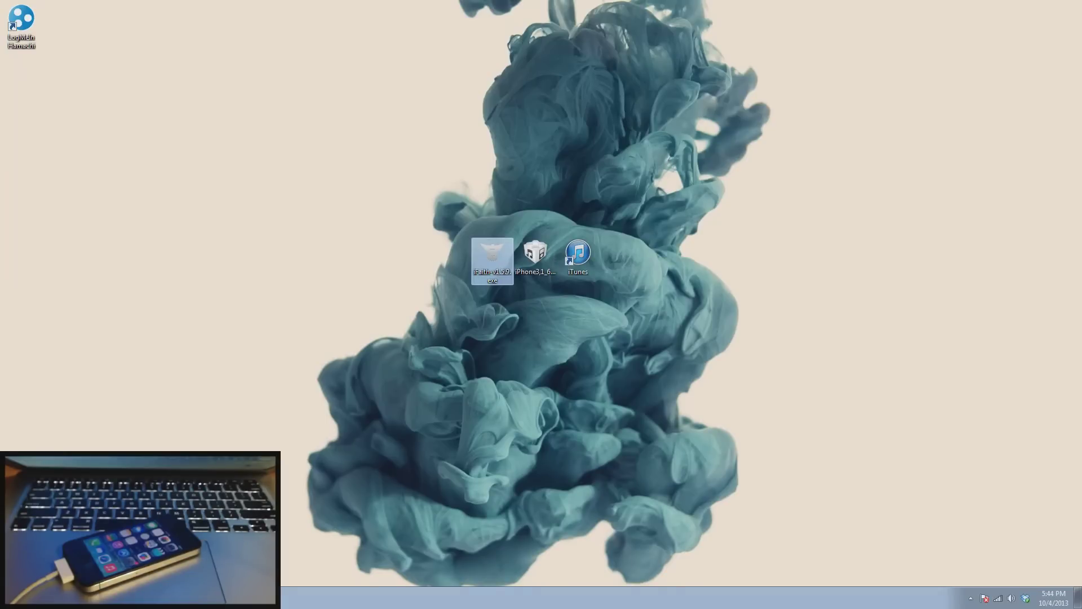
key(Right)
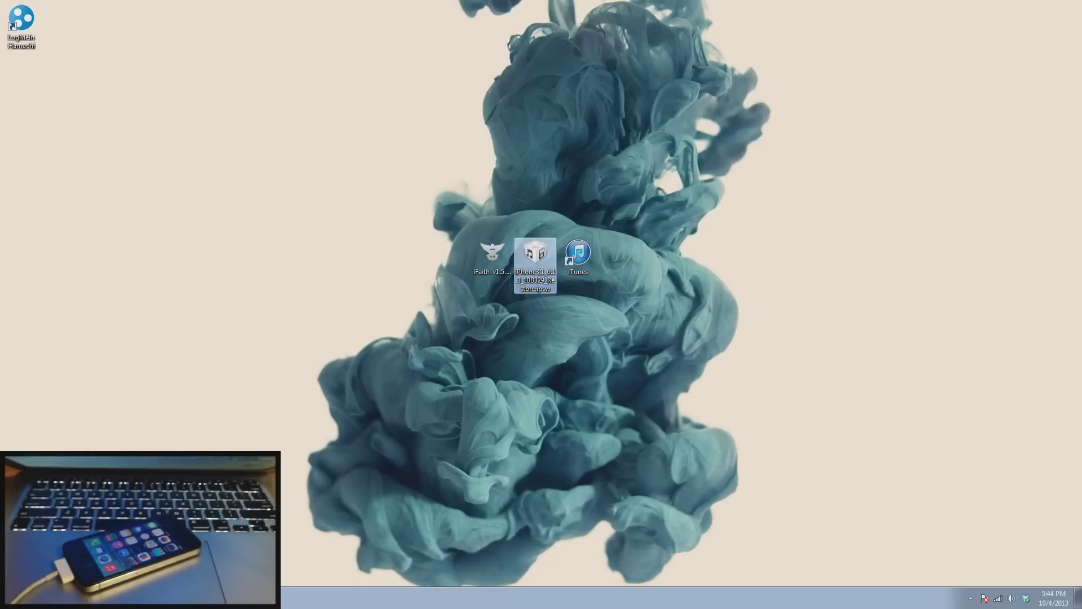
key(Right)
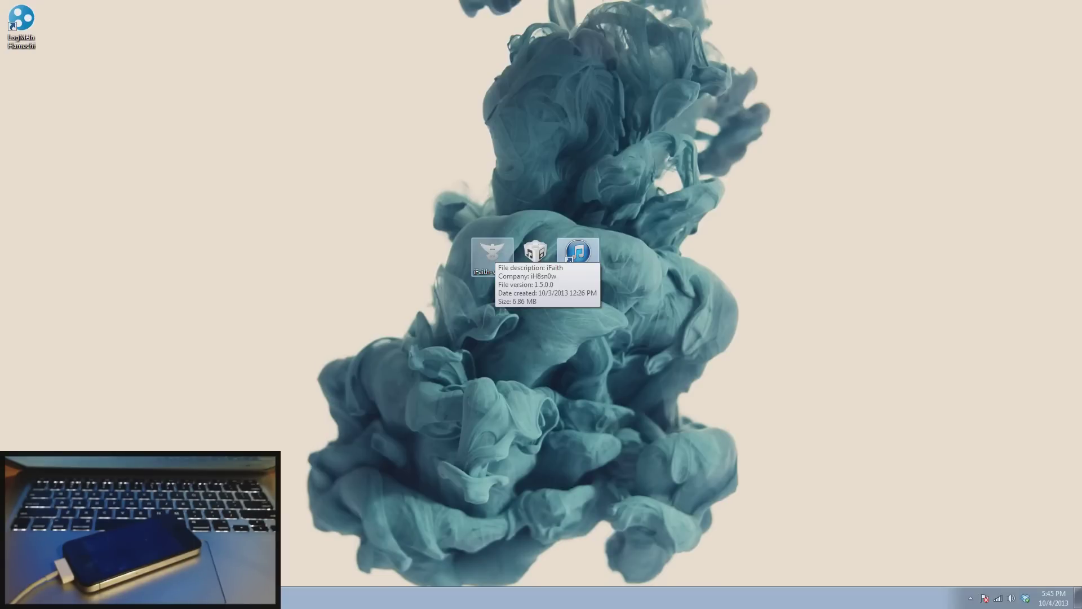
- Launch iFaith, accept the disclaimer and show SHSH caches on server for the connected iPhone 4
double_click(492, 254)
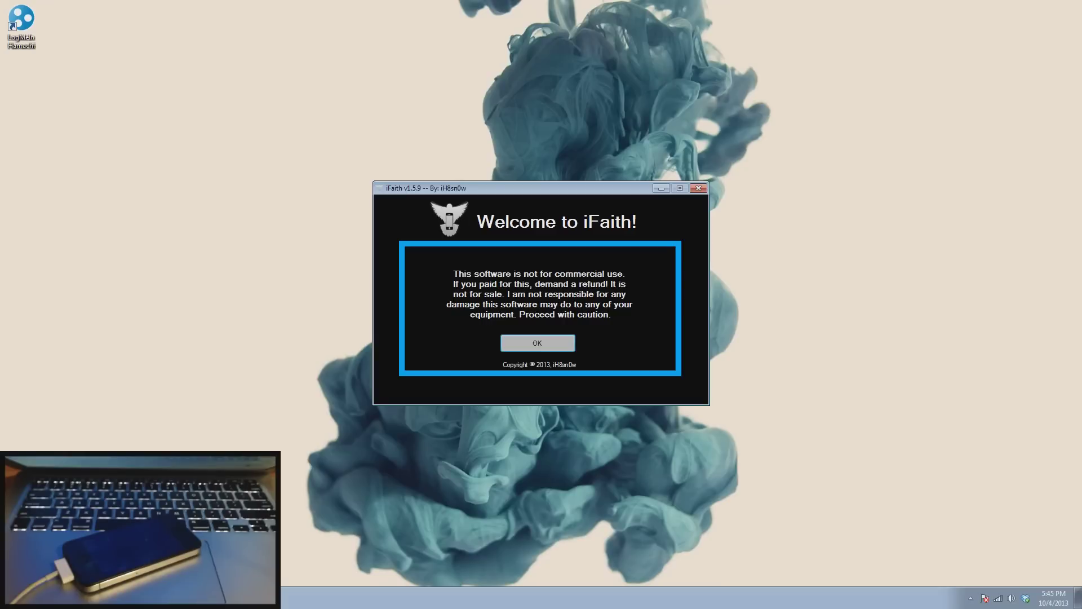
key(Return)
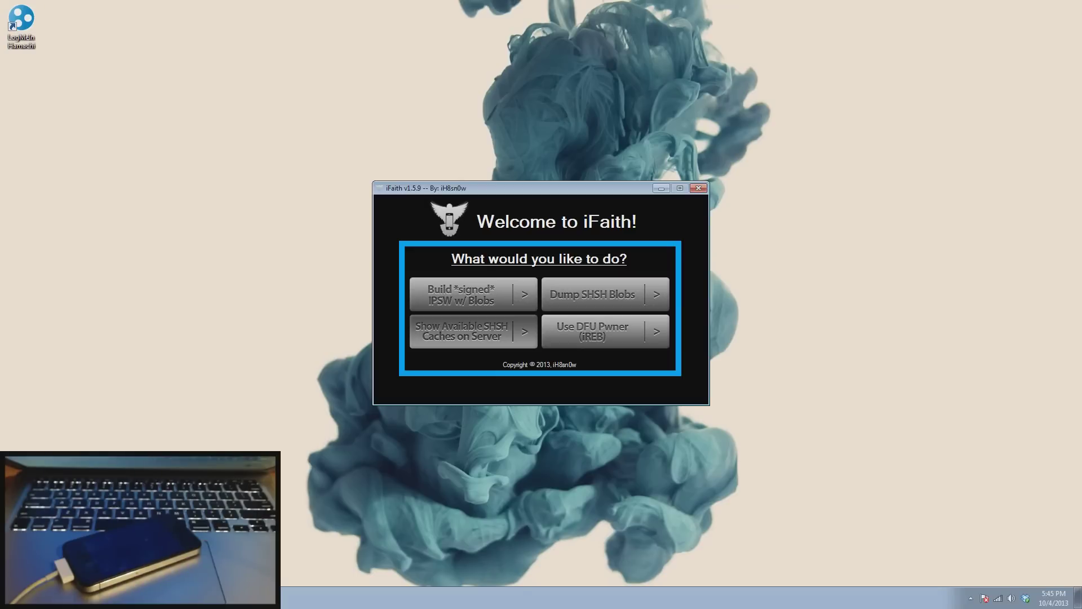
key(Return)
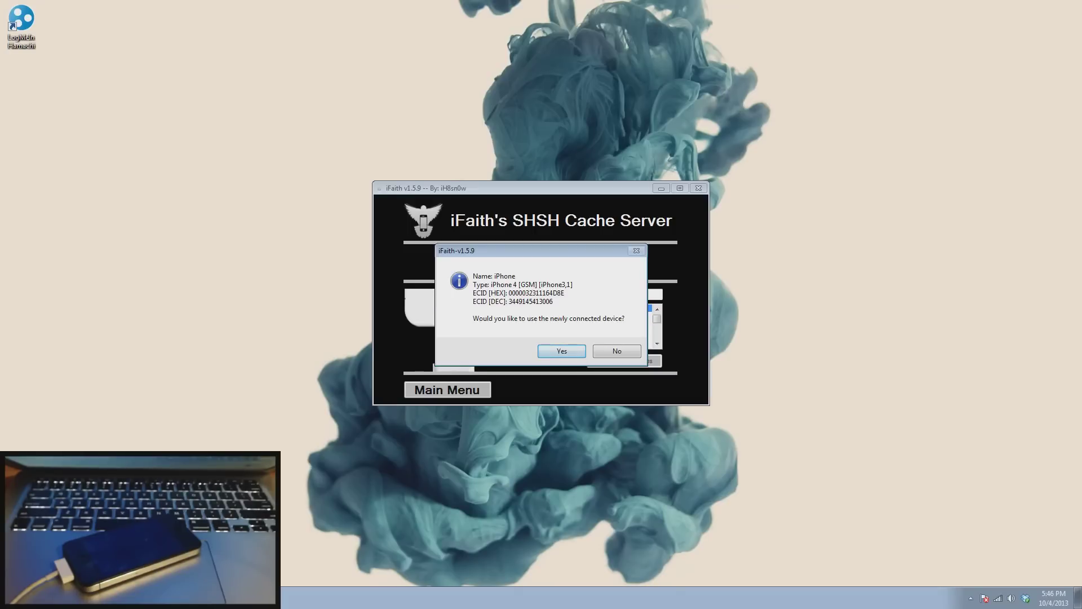
key(Return)
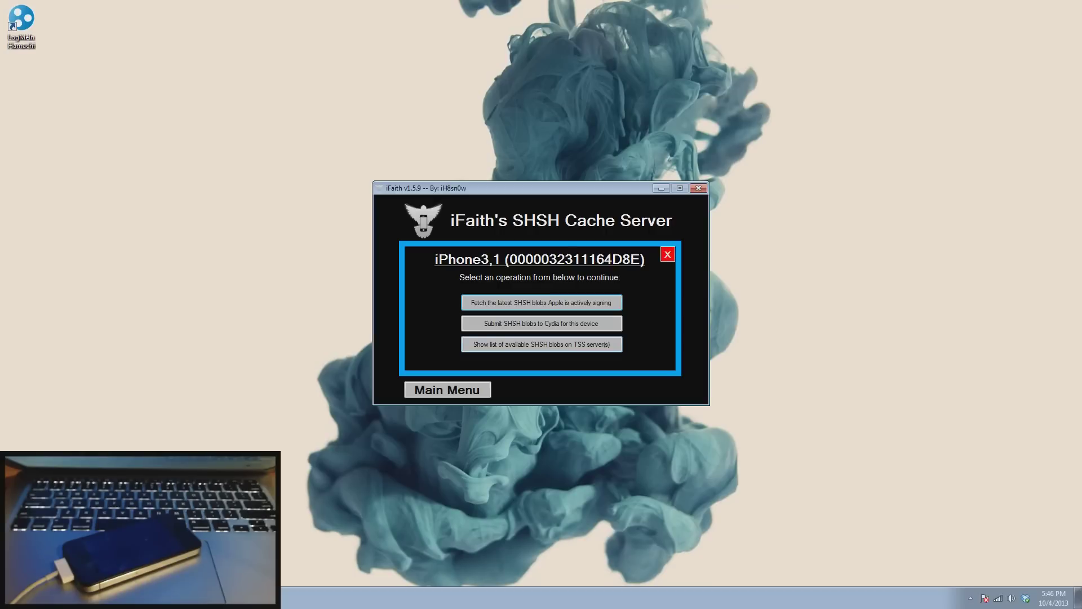
- List the iPhone's blobs on the TSS servers and check the 6.1.3 (10B329) Cydia blob
key(Tab)
key(Return)
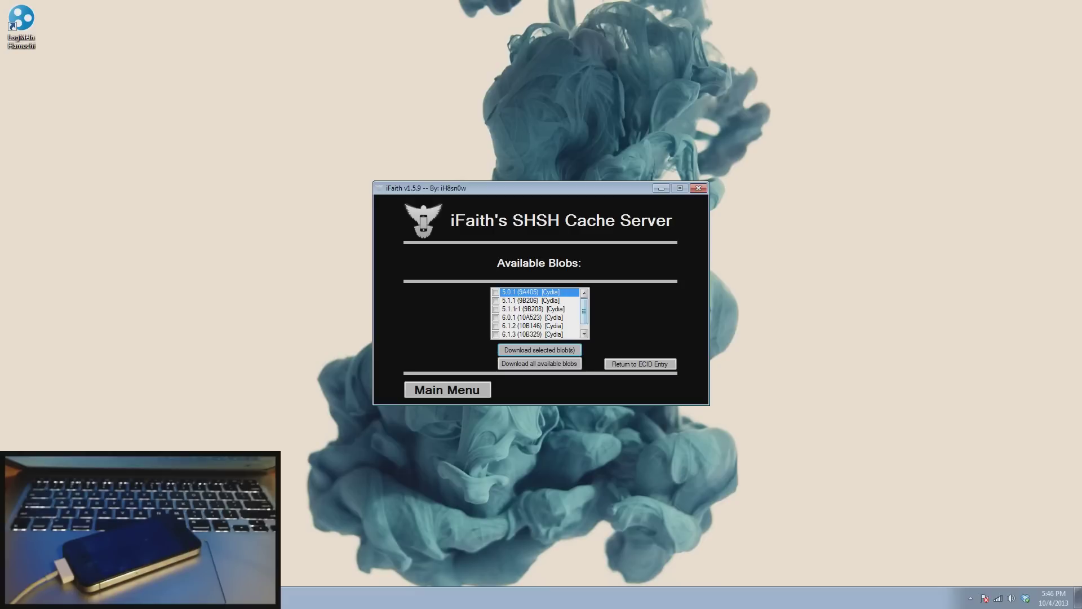
scroll(540, 313, down, 1)
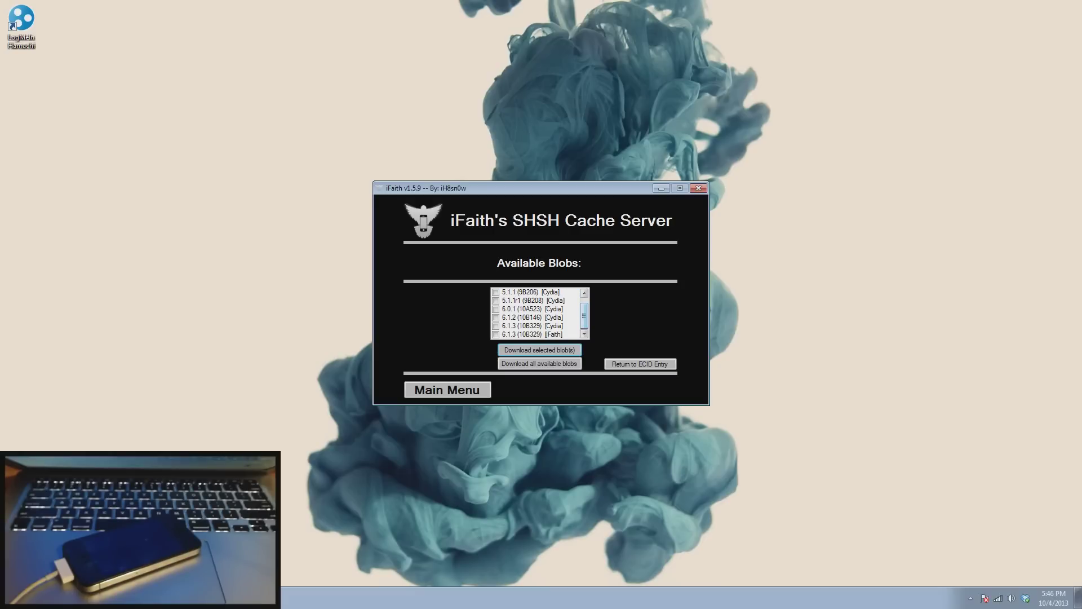
click(495, 326)
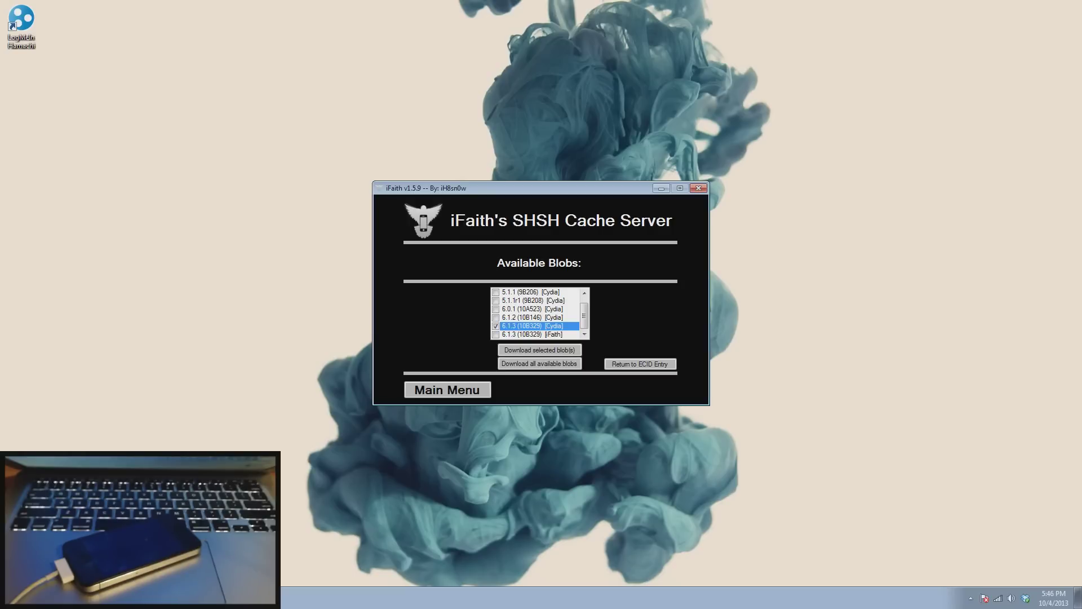
key(Down)
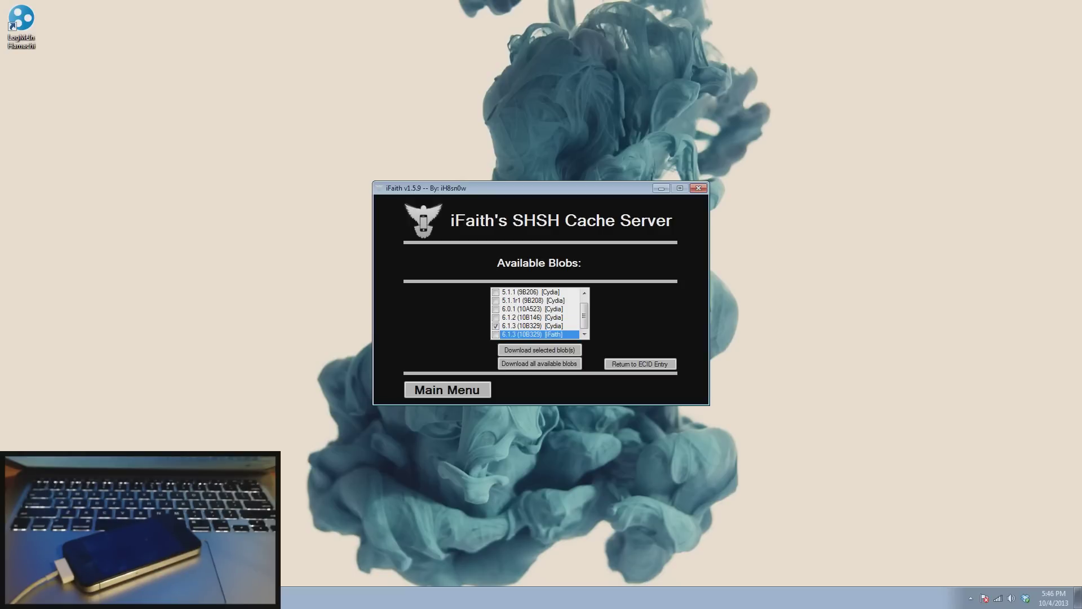
key(Up)
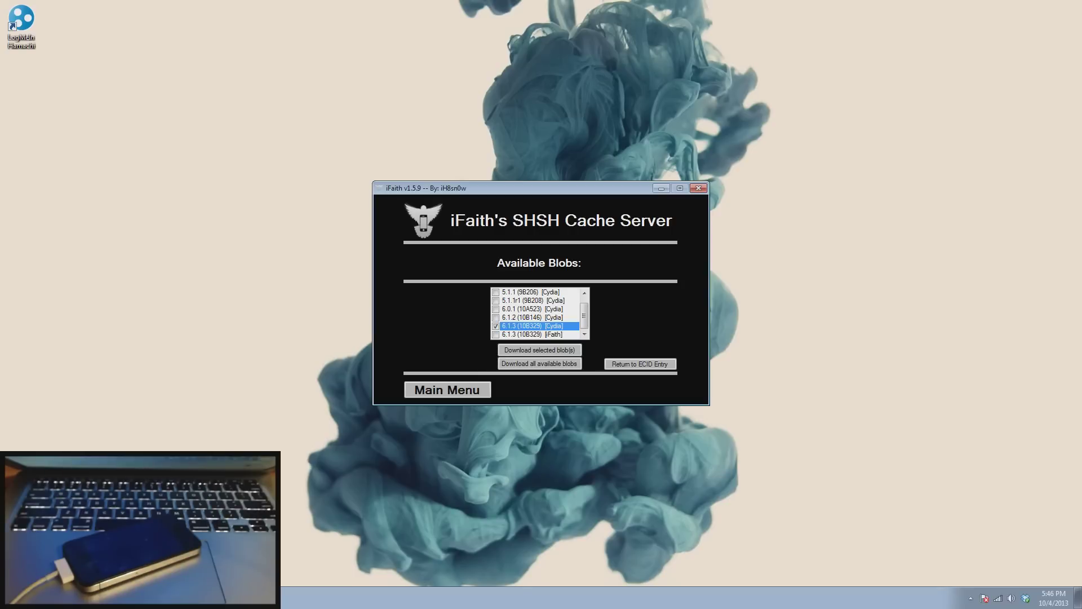
- Download the checked 6.1.3 Cydia blob to the Desktop and confirm its apticket verification
click(540, 349)
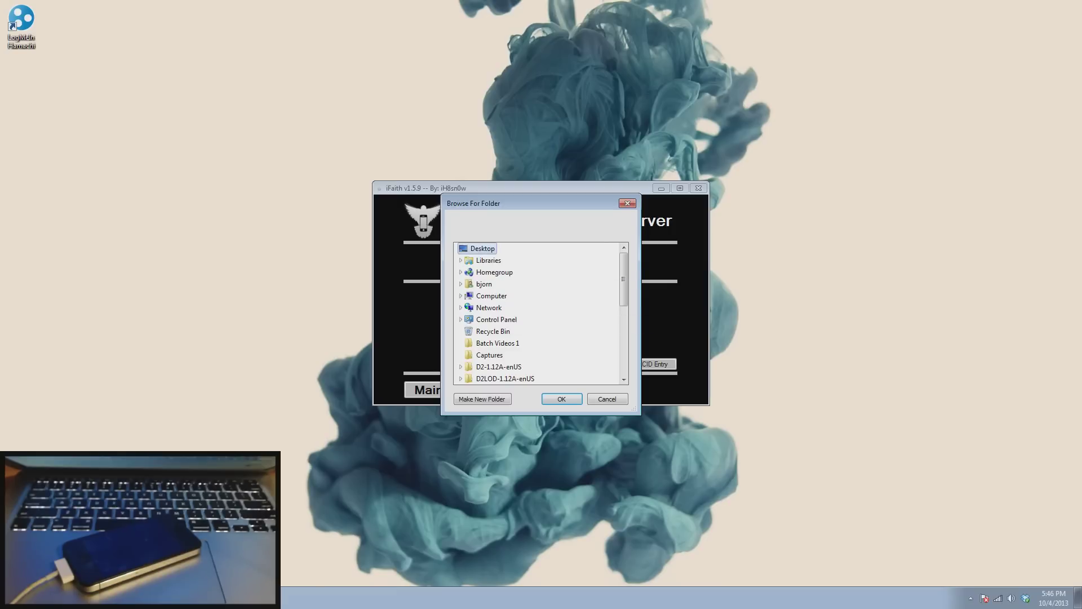
click(561, 398)
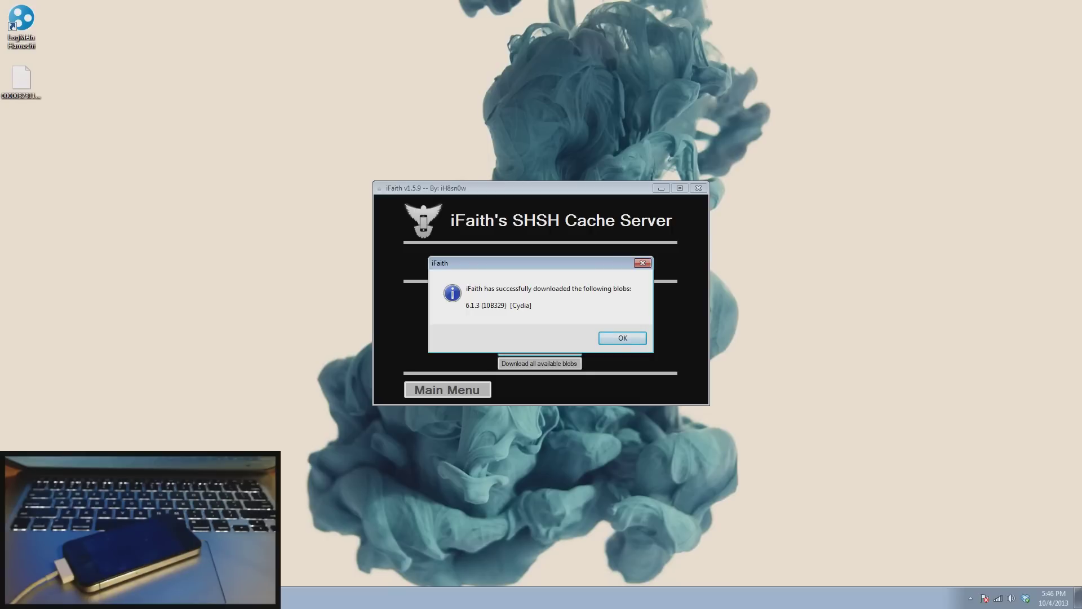
key(Return)
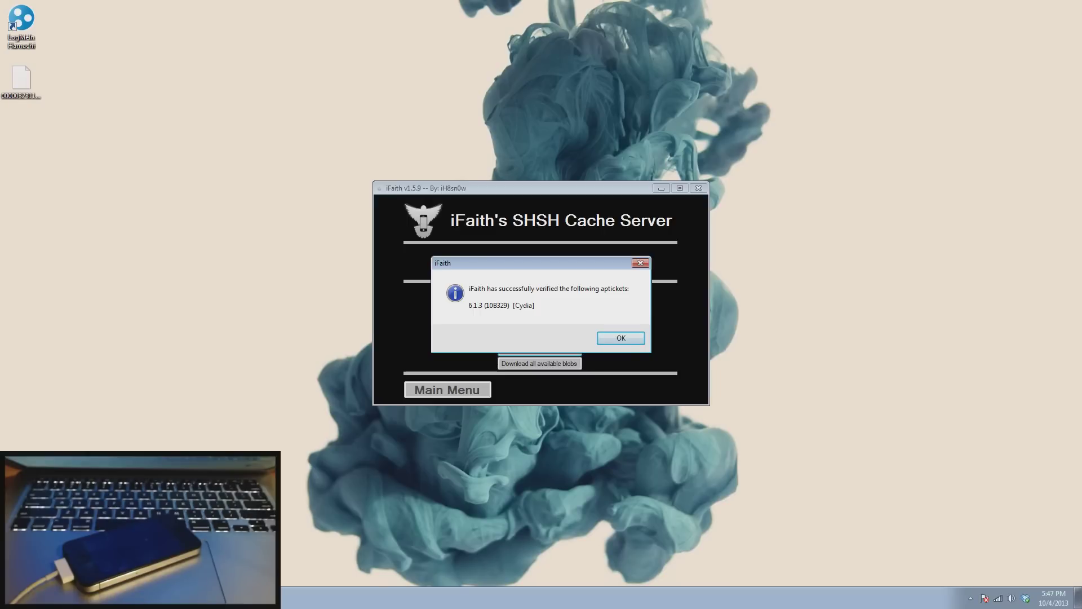
key(Return)
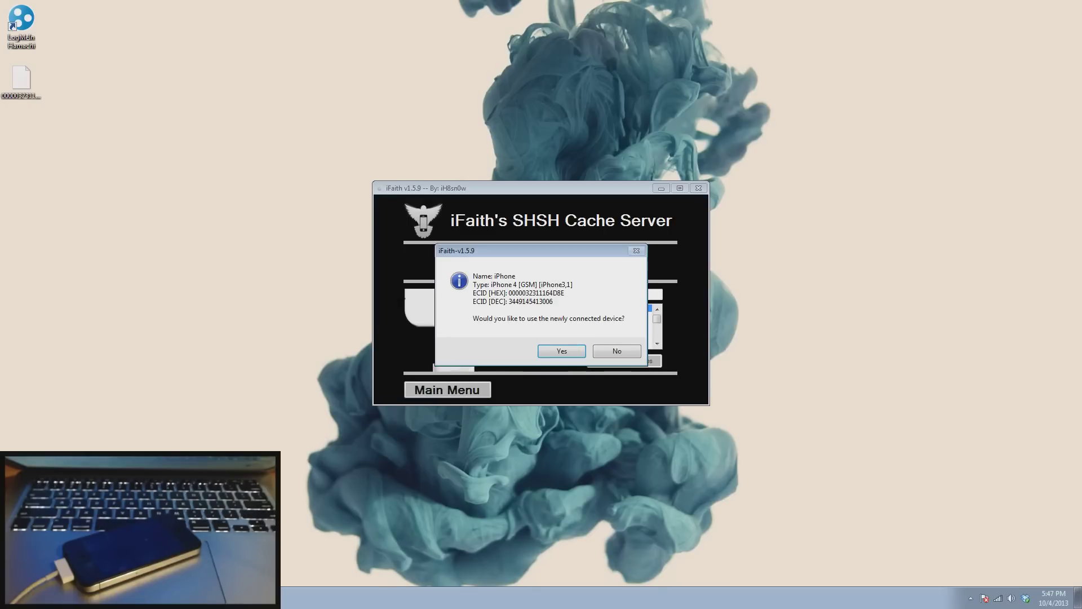
- Decline the new-device prompt, close iFaith and place the .shsh file beside iTunes
click(617, 351)
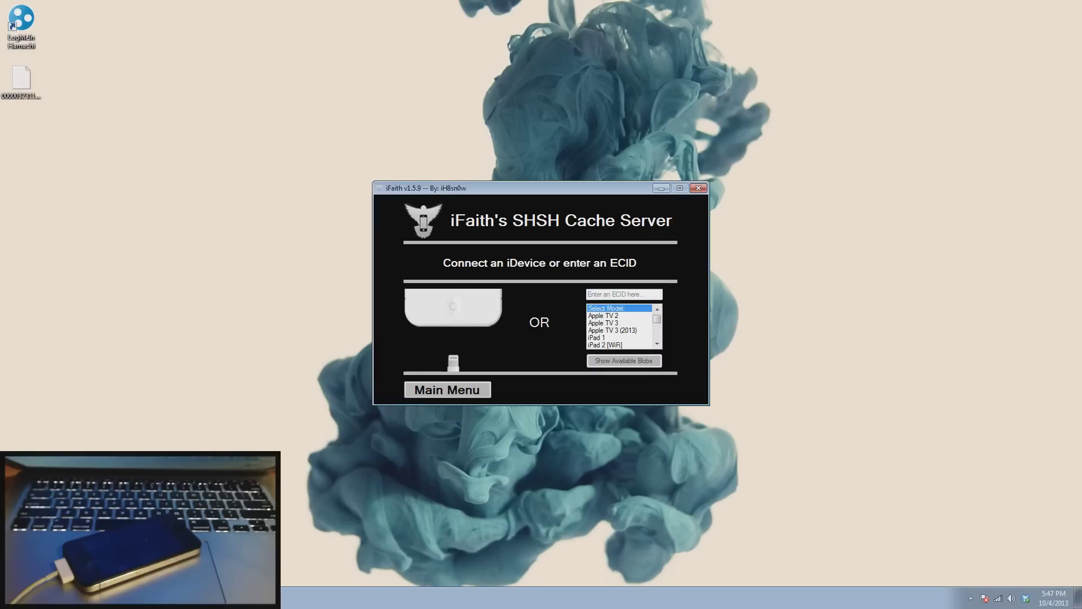
click(698, 188)
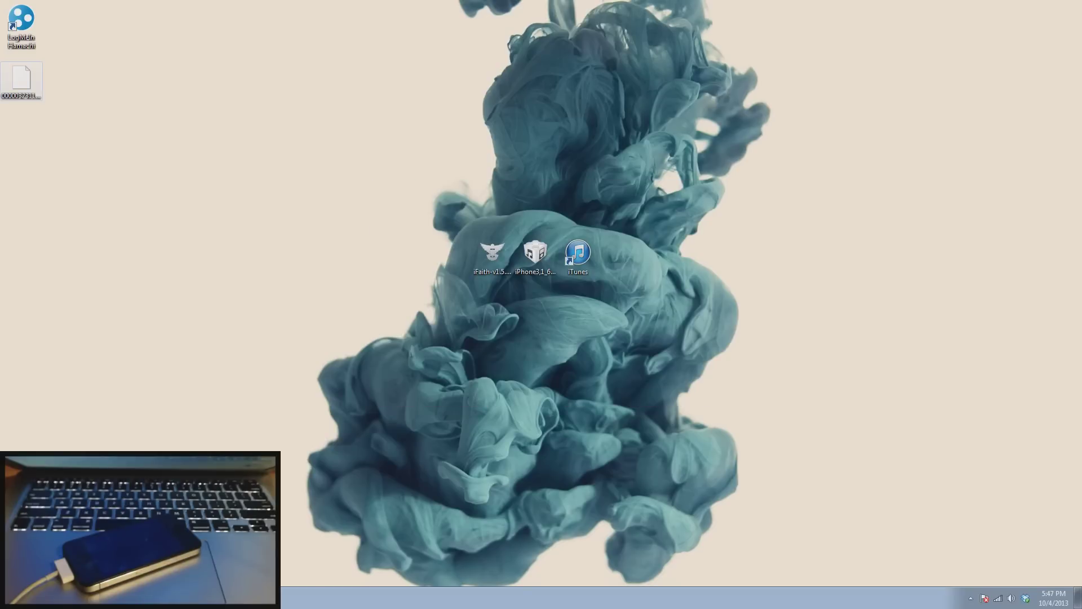
drag(21, 80, 622, 259)
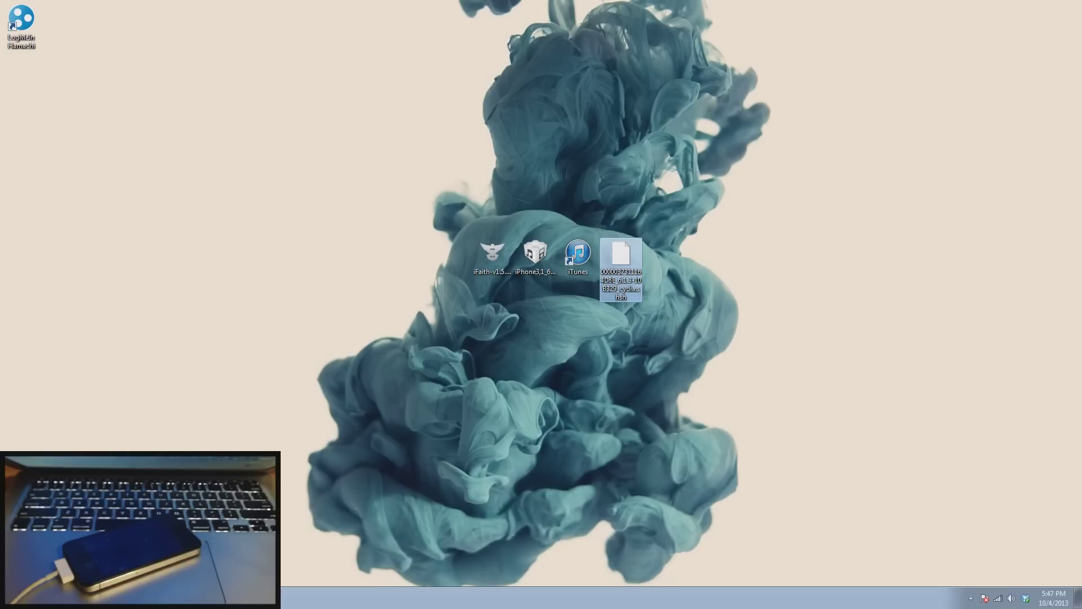
key(Left)
key(Left)
key(Left)
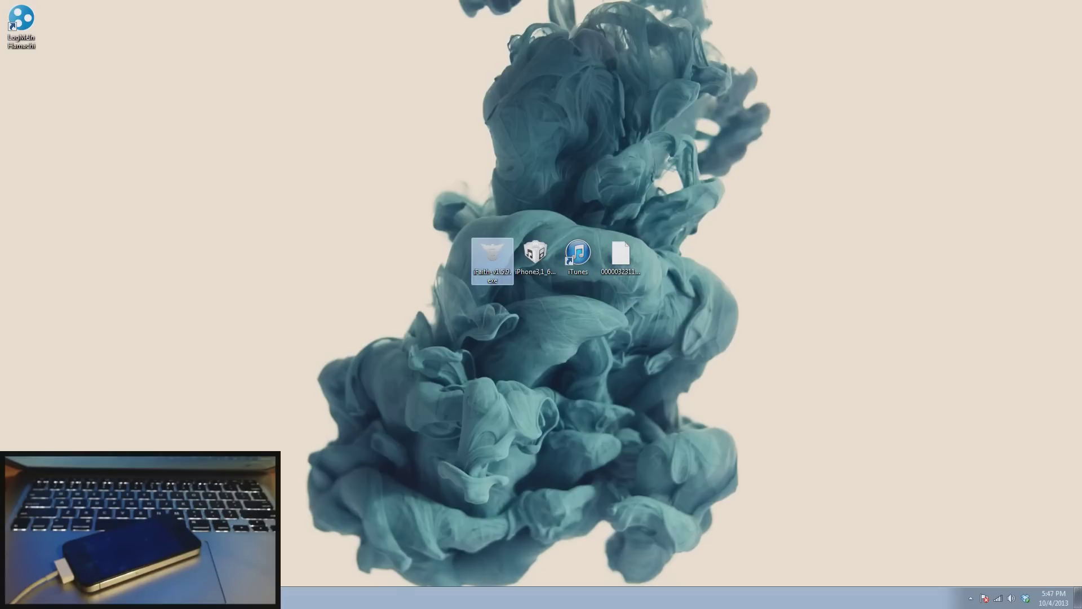
- Relaunch iFaith and start building a signed IPSW from SHSH blobs
key(Return)
key(Return)
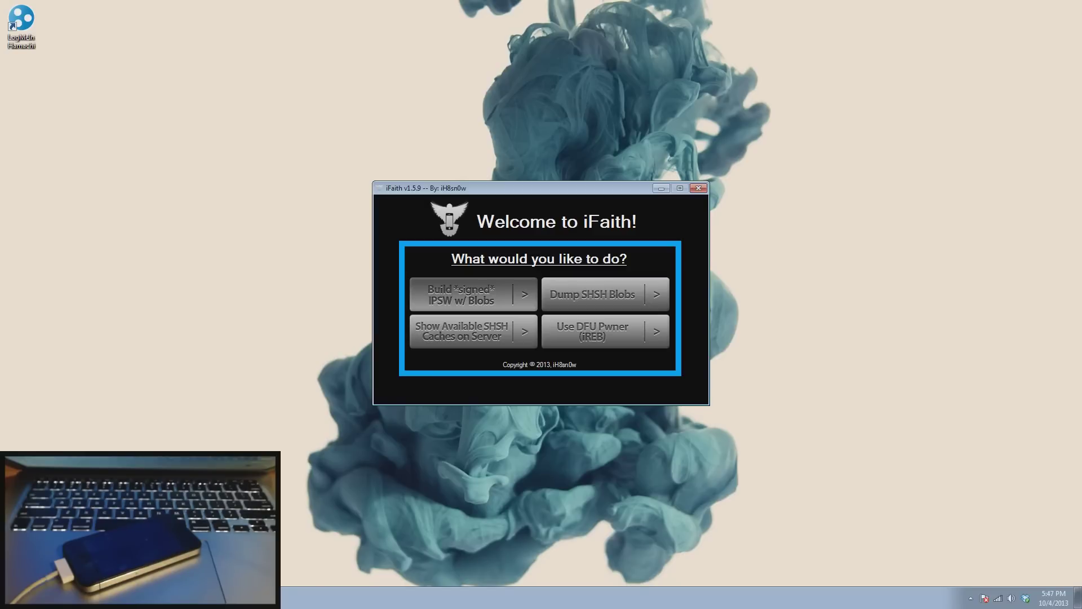
key(Return)
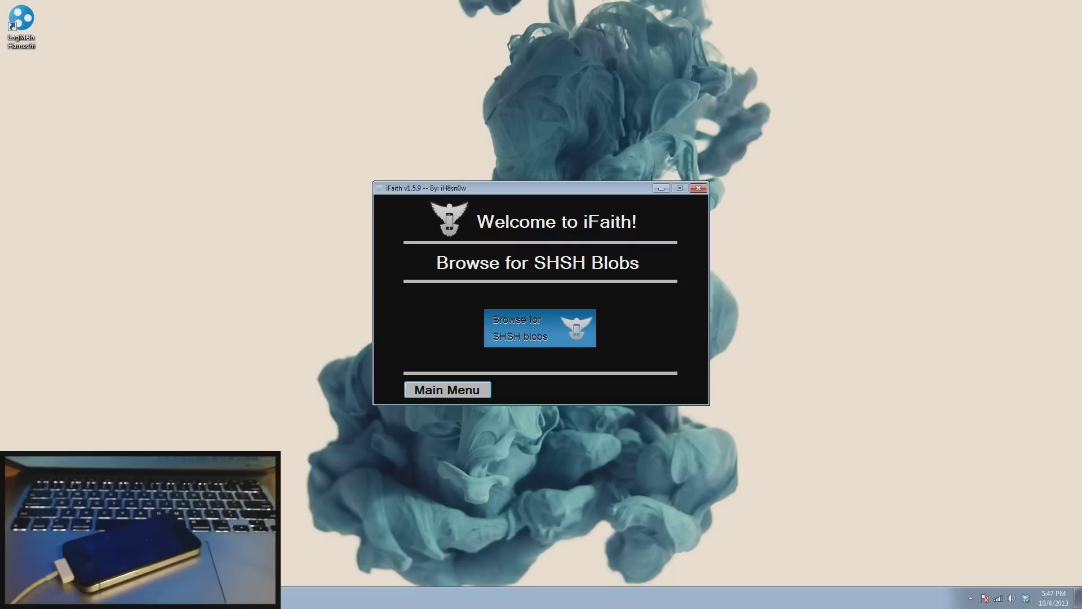
key(Return)
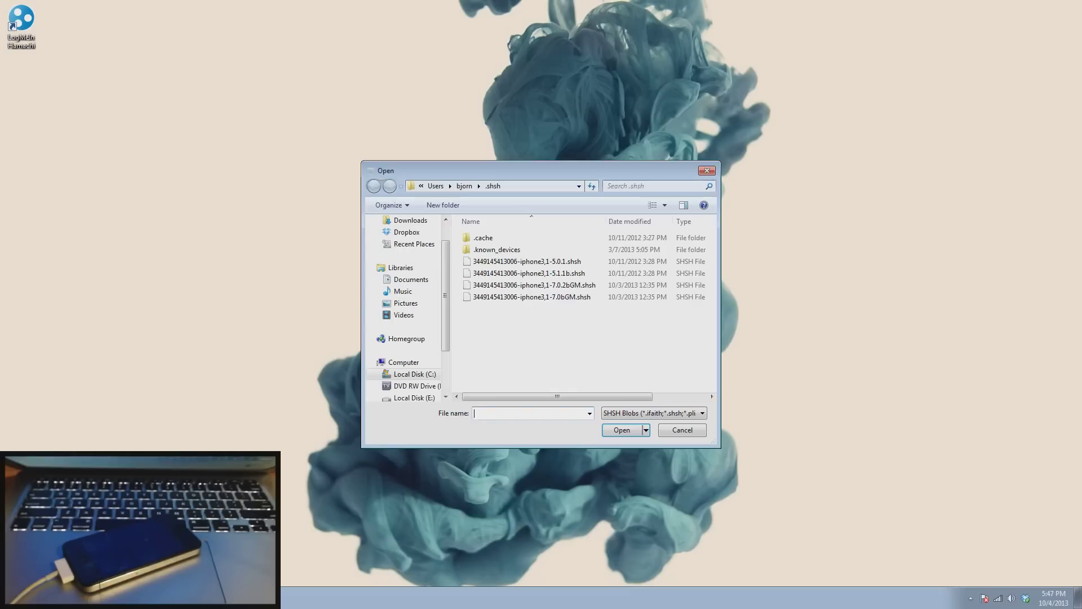
scroll(406, 254, up, 1)
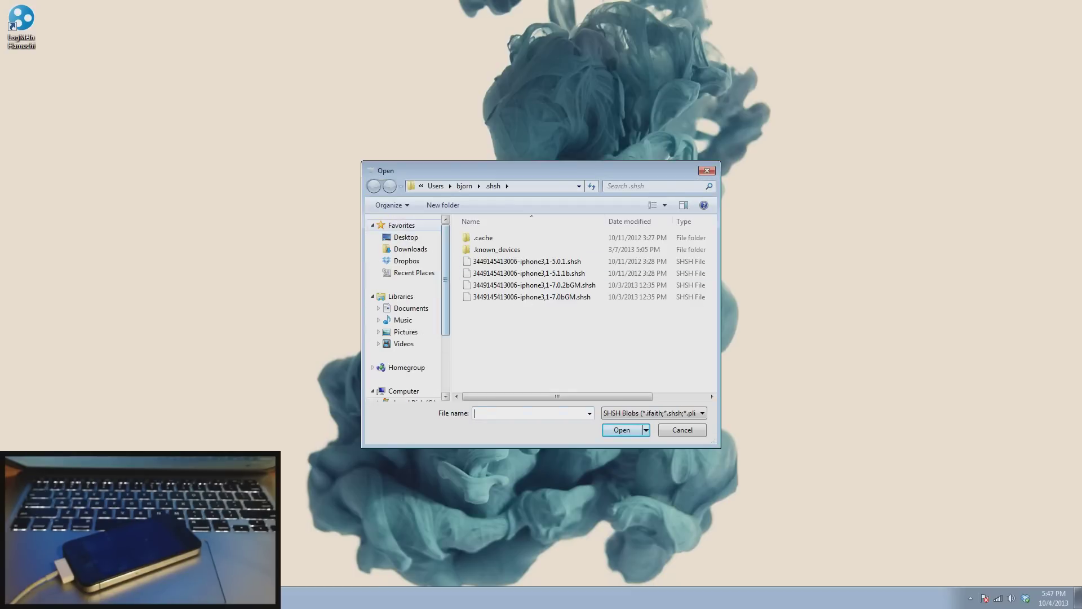
- Load the Cydia 6.1.3 .shsh blob from the Desktop and confirm its apticket is valid
click(406, 237)
scroll(584, 305, down, 5)
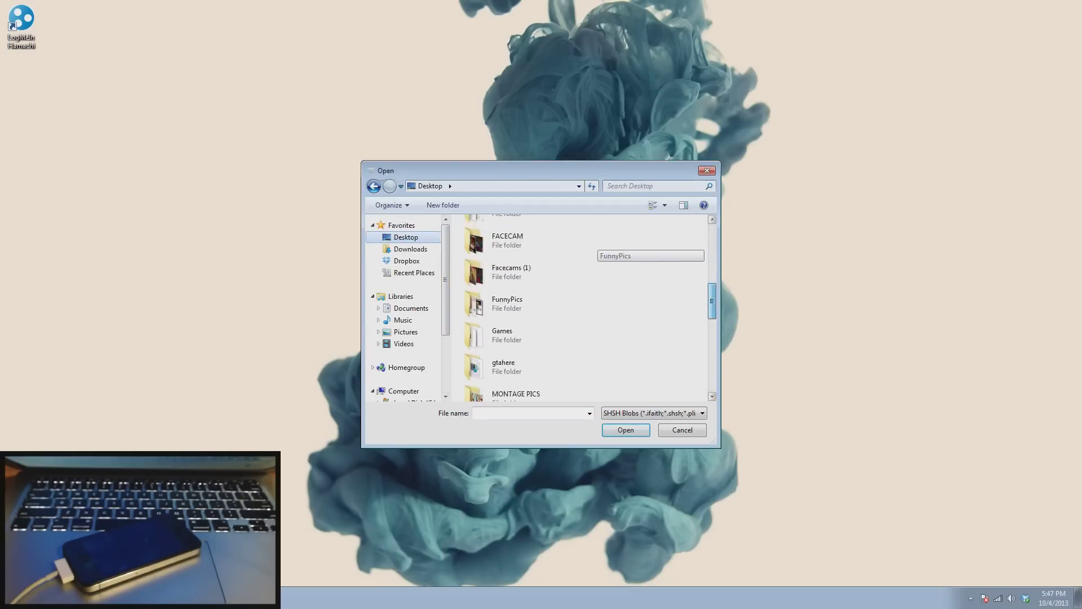
click(525, 350)
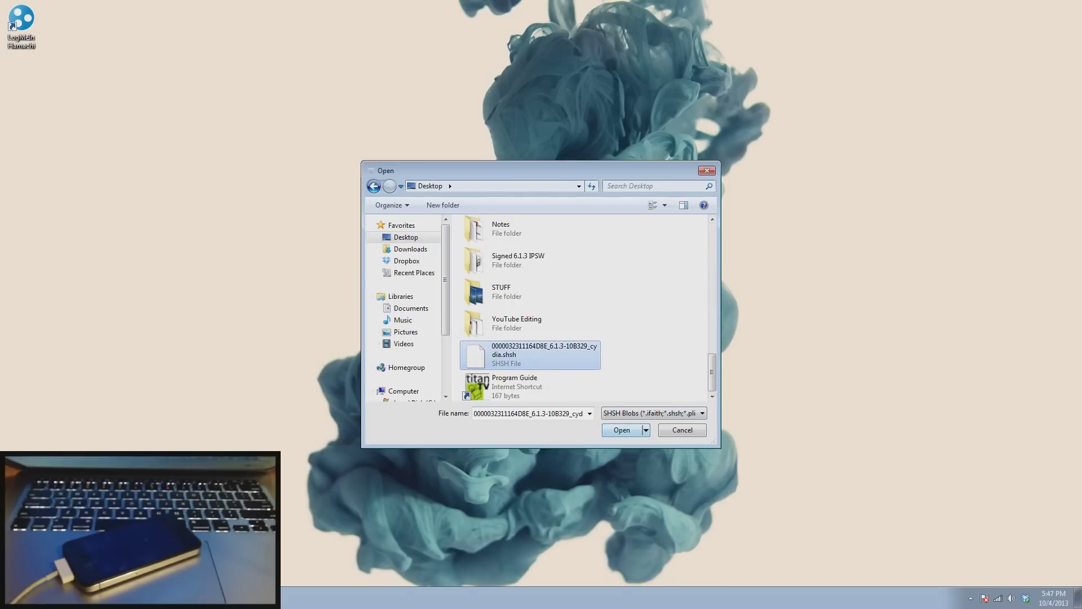
click(622, 430)
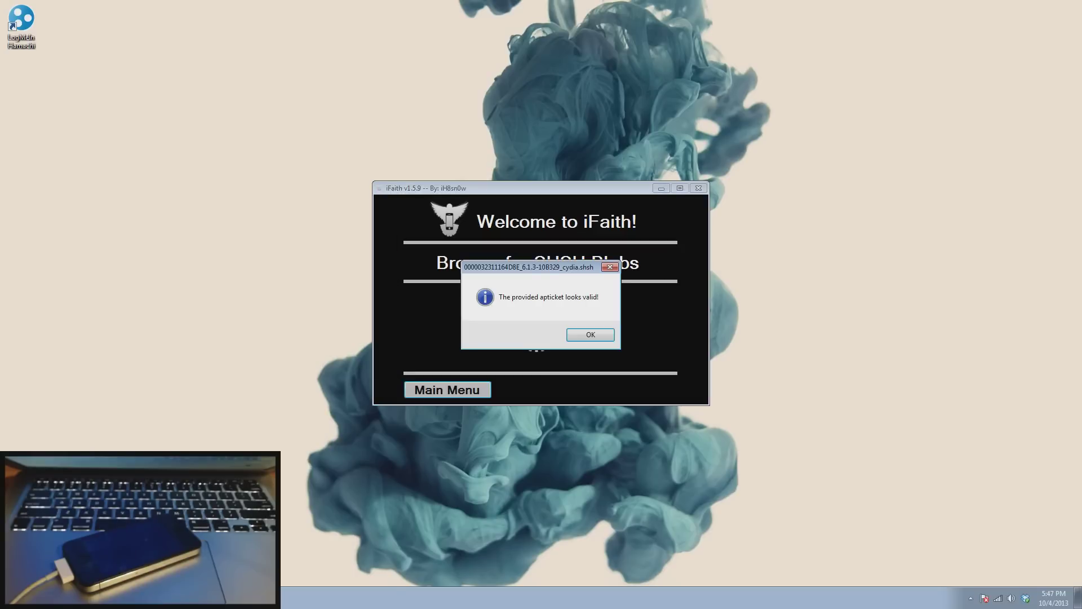
key(Return)
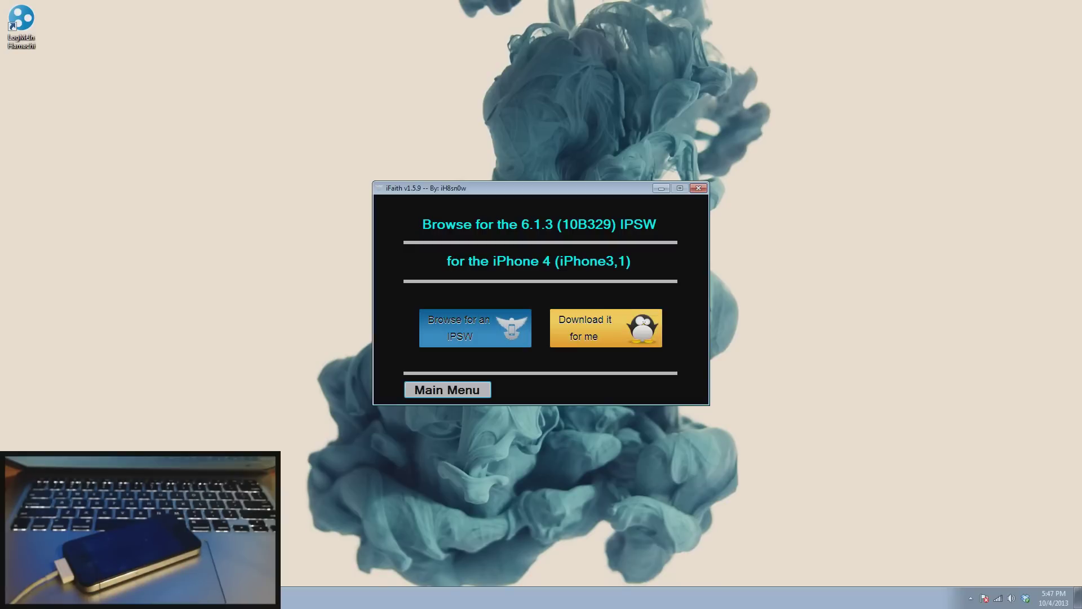
- Supply iPhone3,1_6.1.3_10B329_Restore.ipsw from the desktop and start building the signed IPSW
click(475, 328)
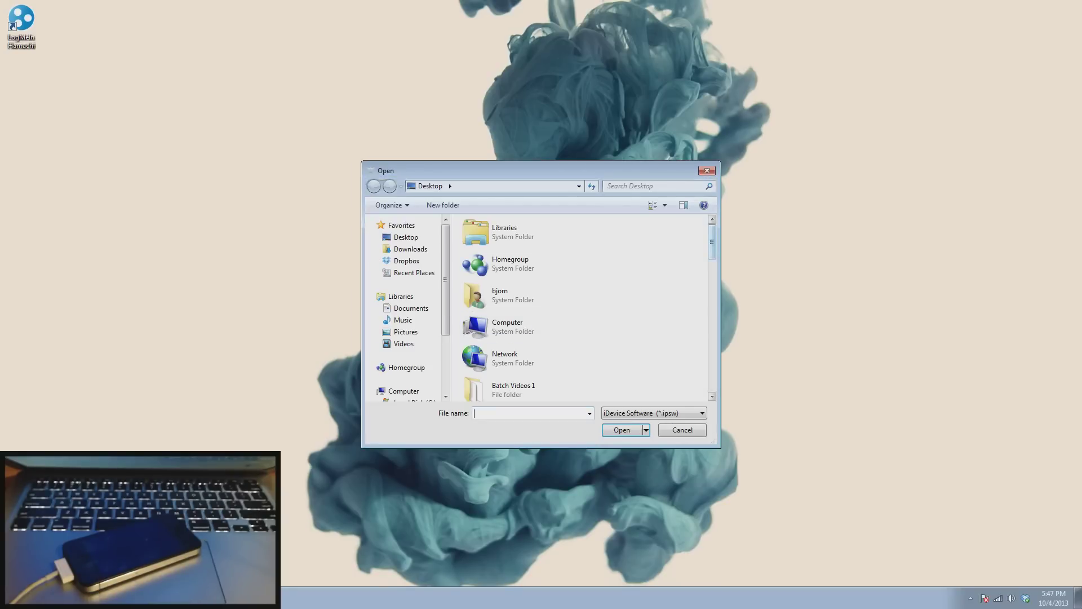
scroll(541, 339, down, 10)
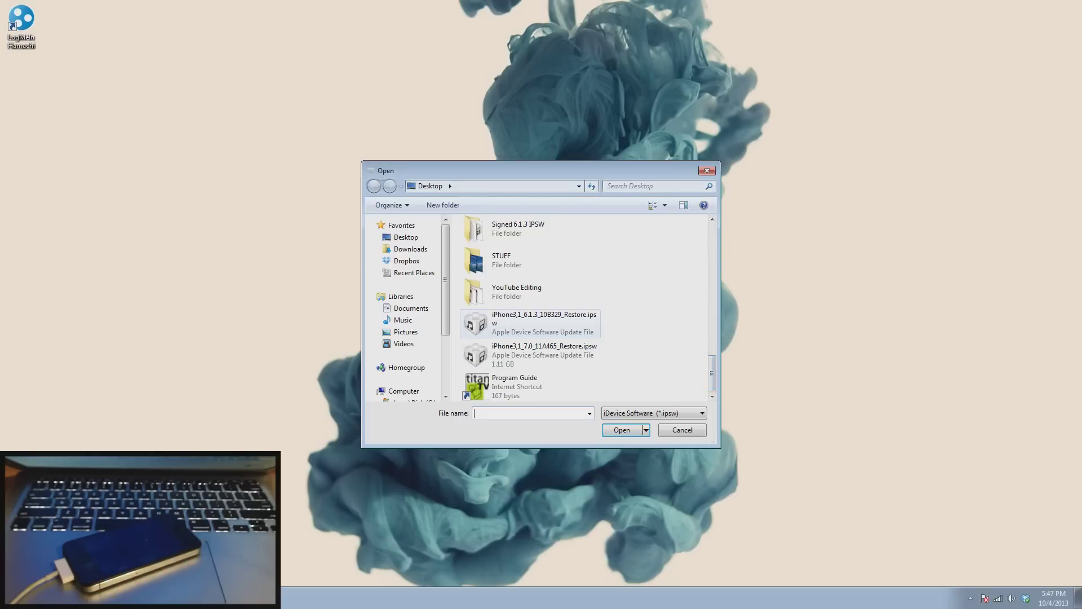
click(529, 322)
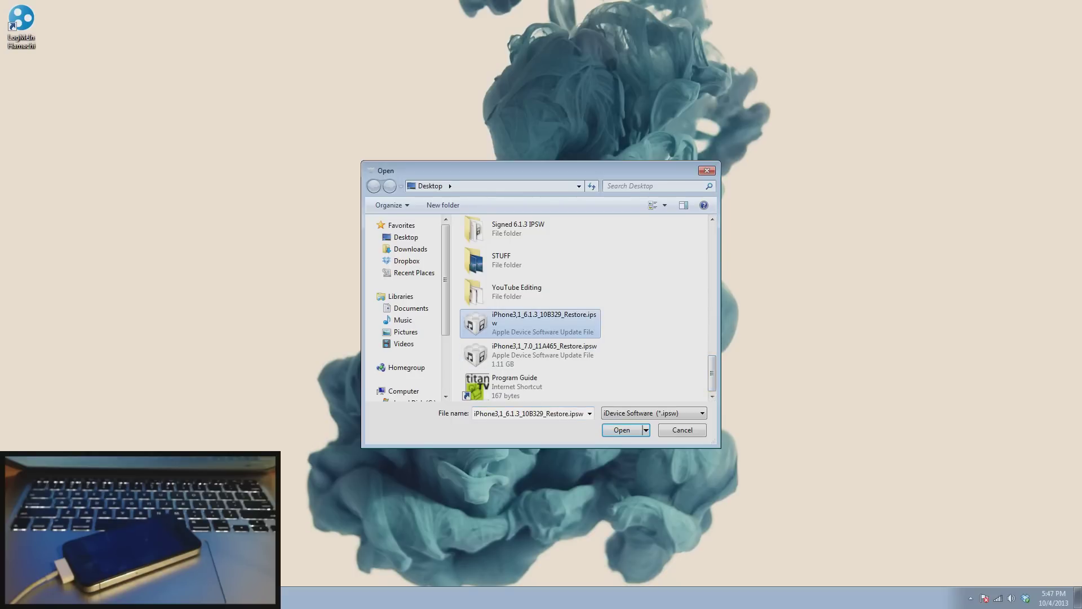
key(Return)
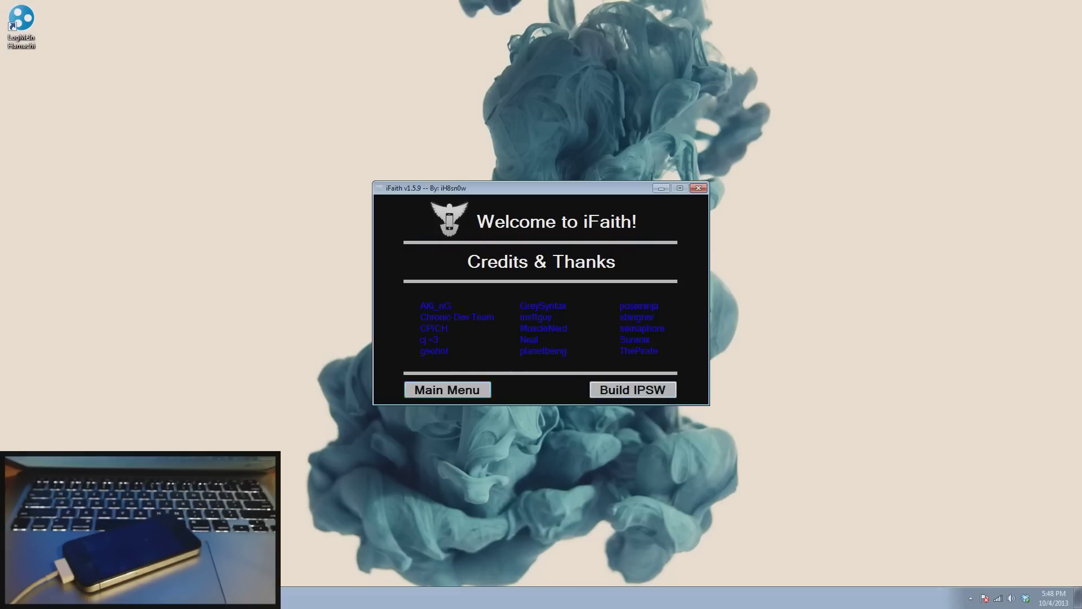
click(632, 389)
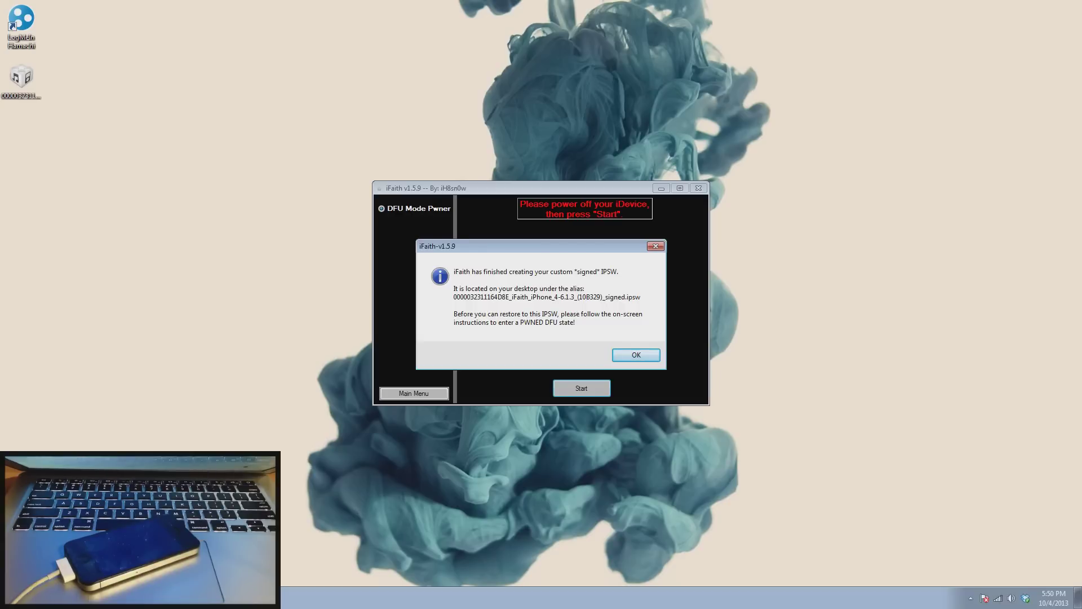
- Run the DFU countdown until the iPhone reaches pwned DFU, then close iFaith
key(Return)
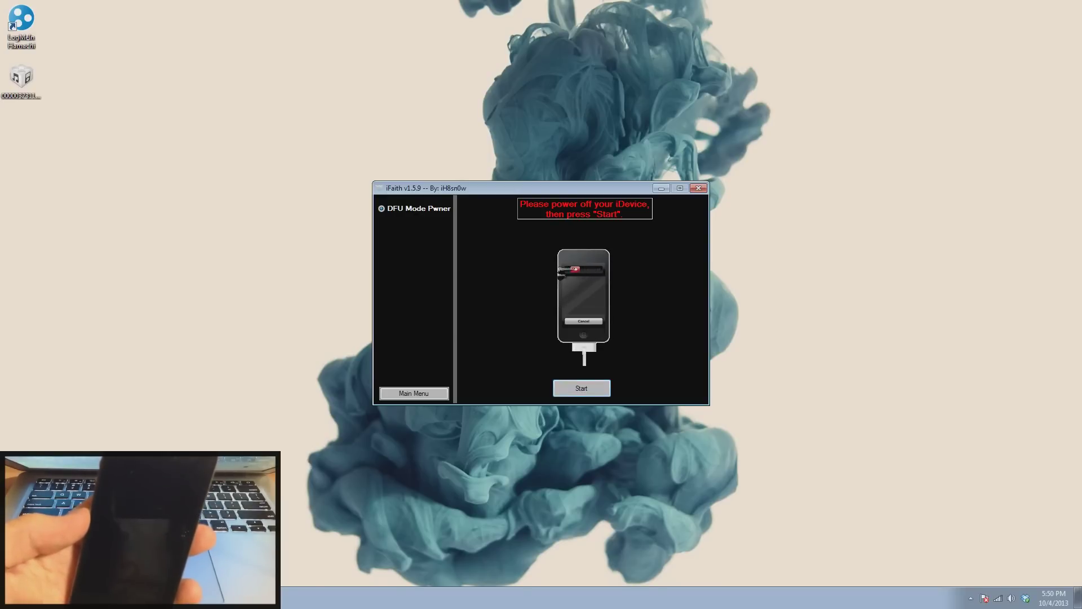
key(Return)
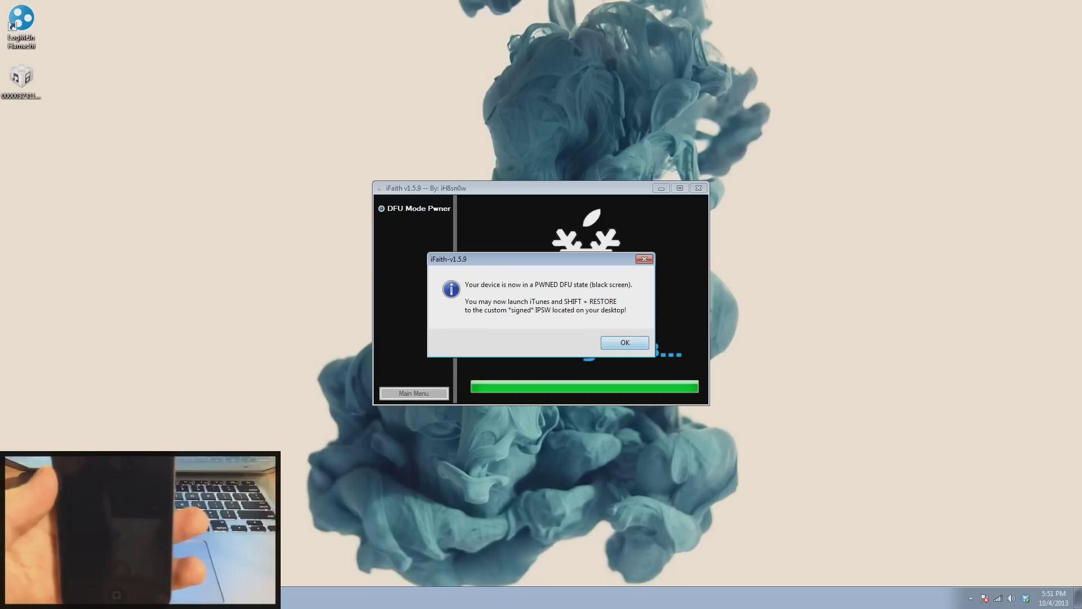
key(Return)
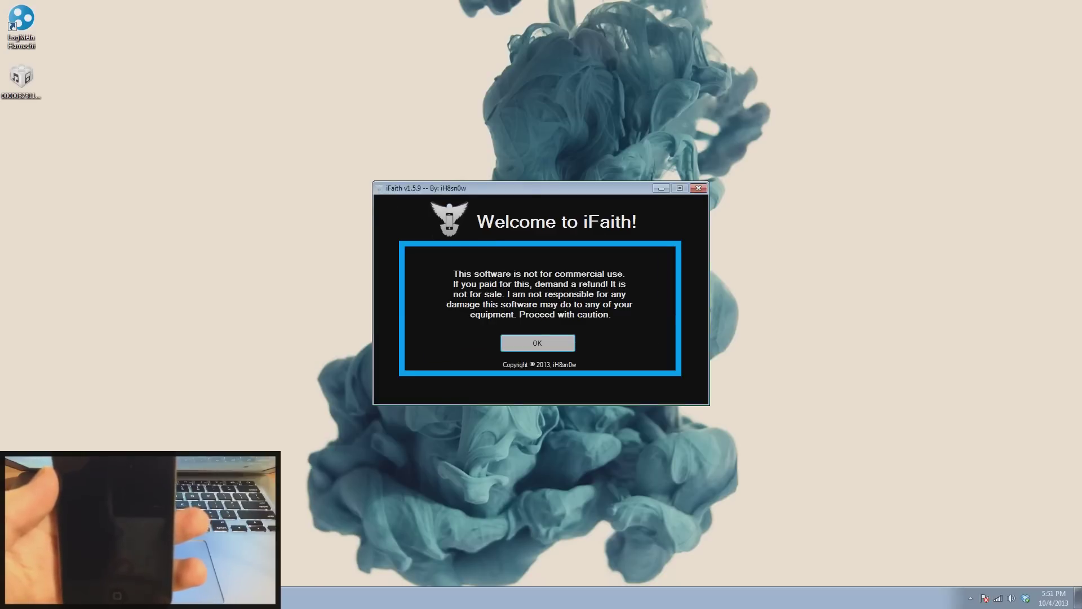
click(699, 188)
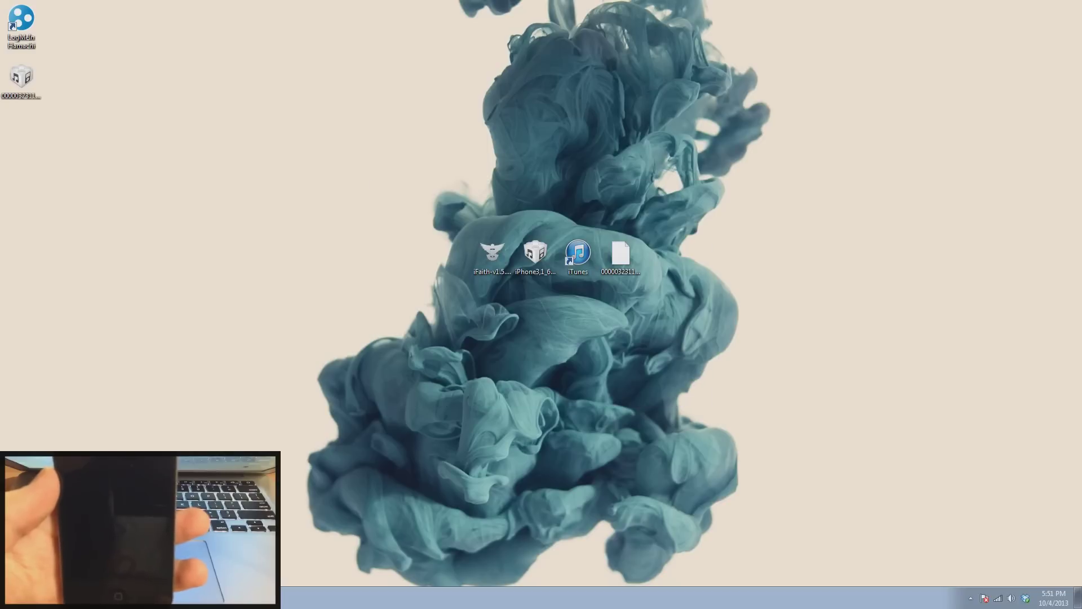
- Move the signed .ipsw beside the other desktop icons and launch iTunes
drag(184, 122, 663, 254)
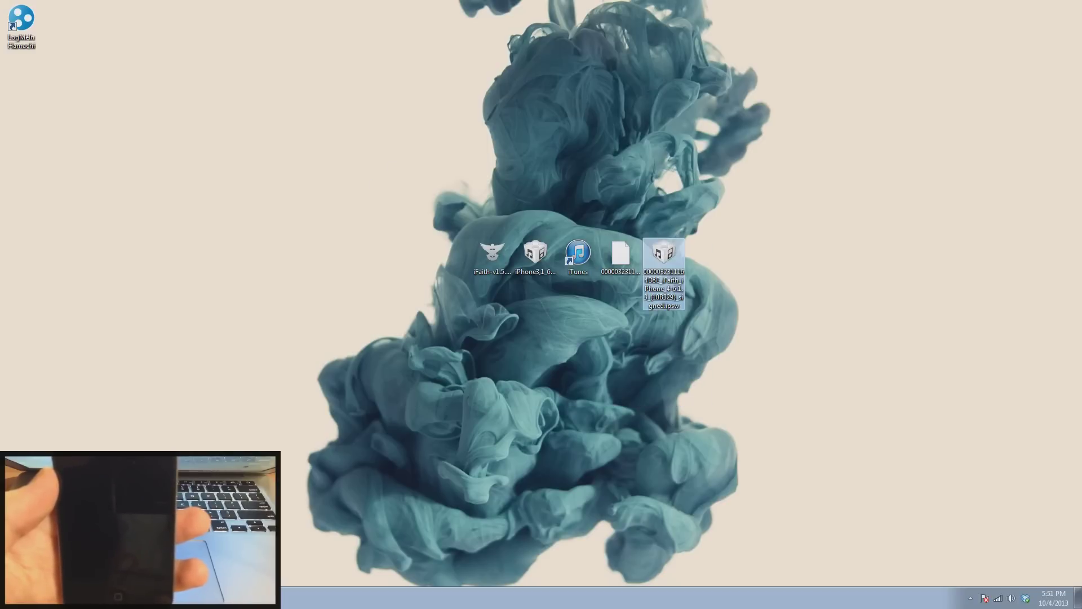
click(578, 254)
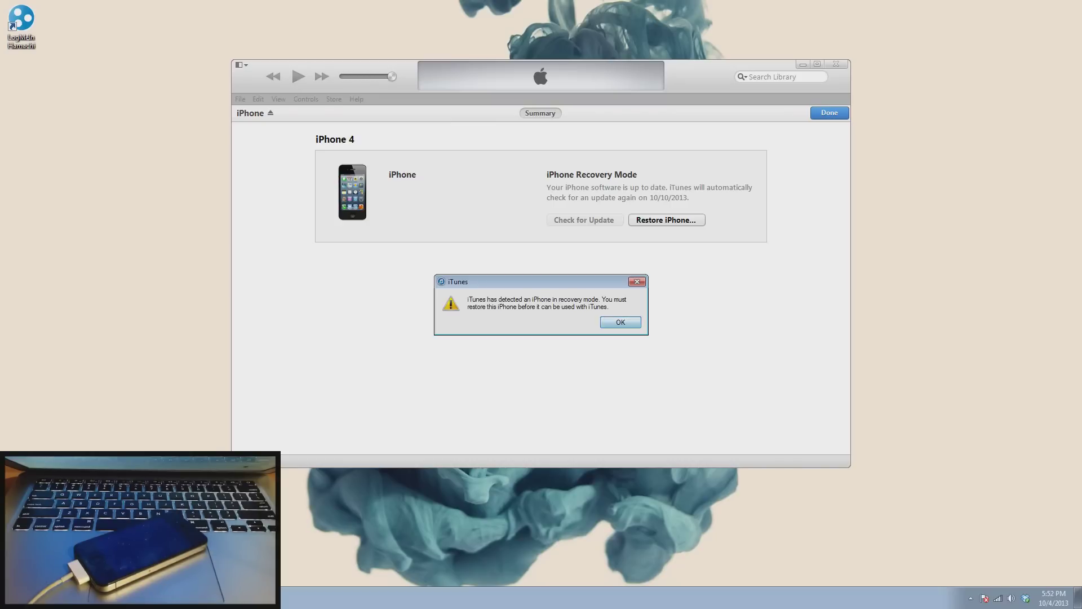
- Shift-restore the iPhone 4 in iTunes with the _signed.ipsw file from the Desktop
key(Return)
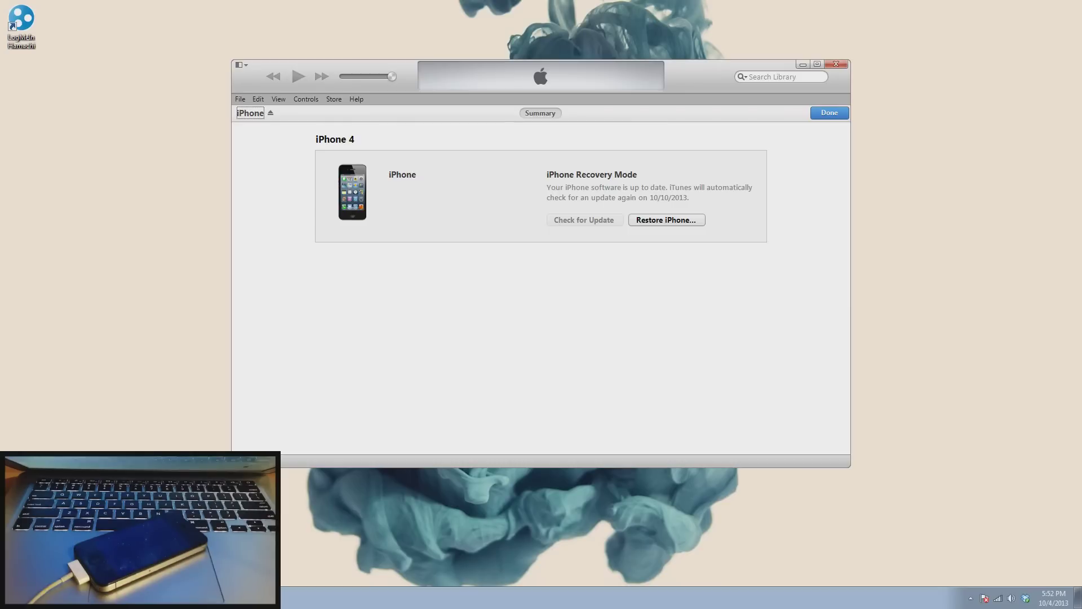
shift+click(666, 220)
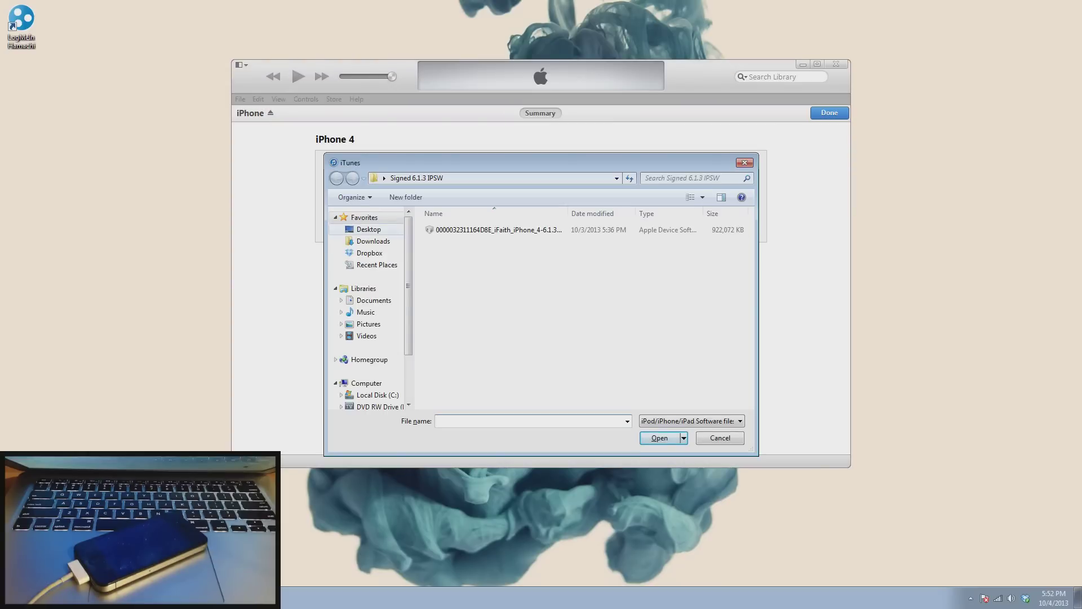
click(369, 229)
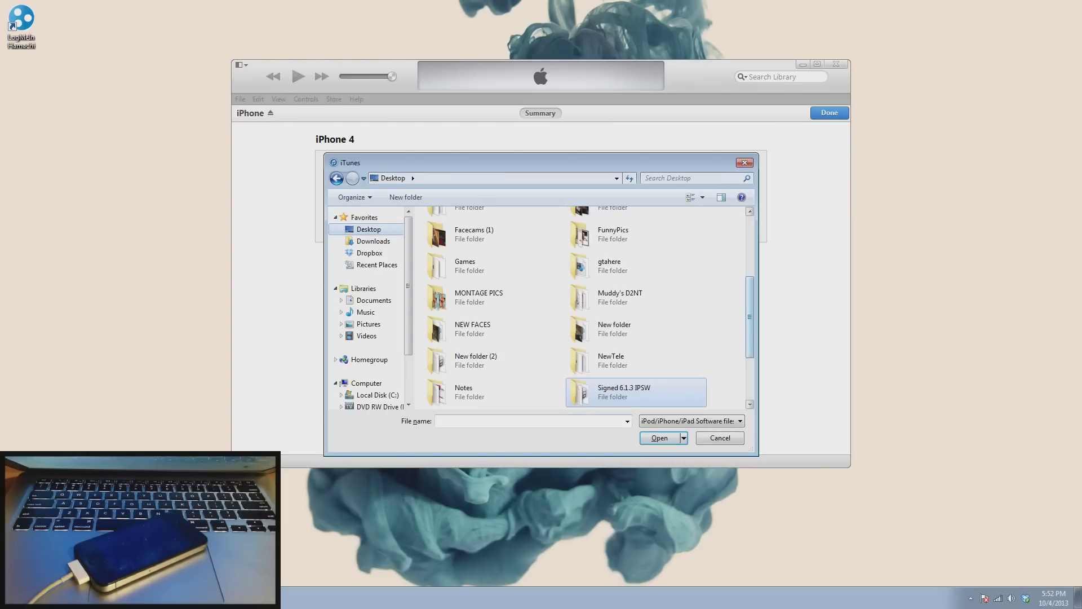
scroll(609, 295, down, 2)
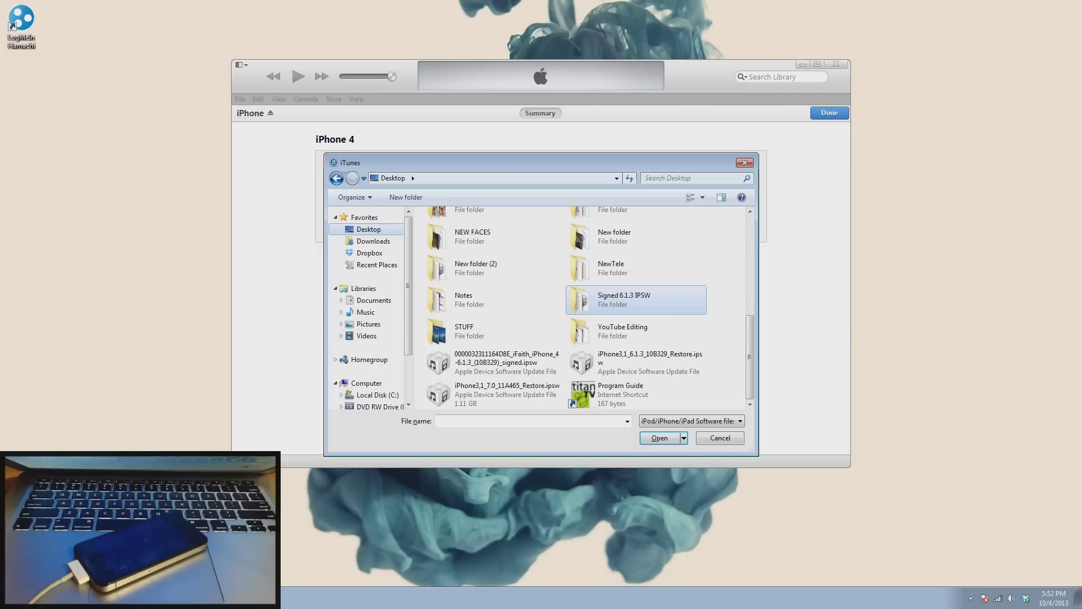
click(498, 362)
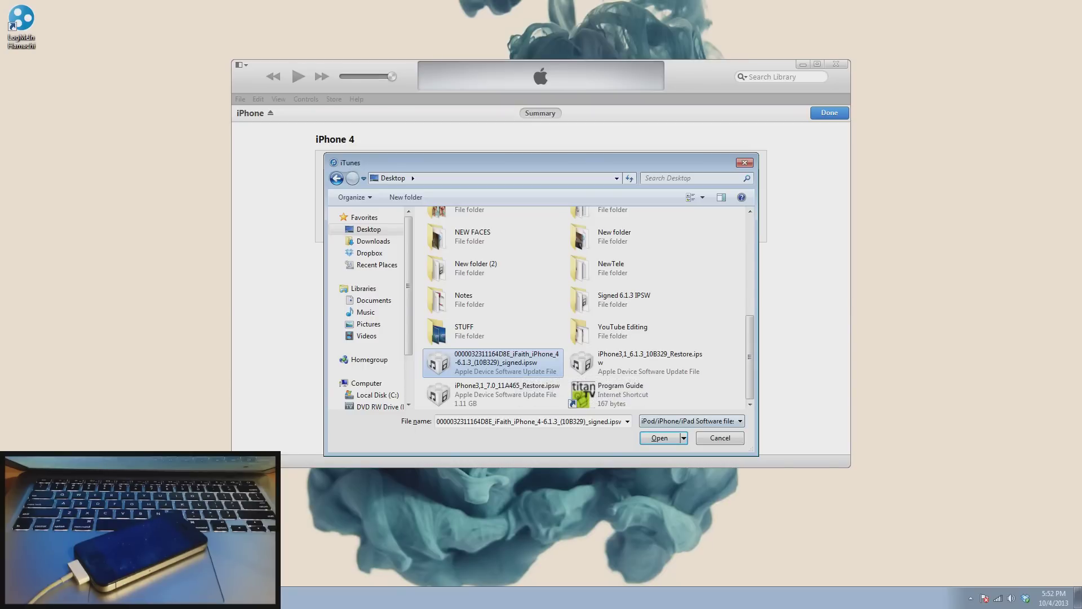
key(Return)
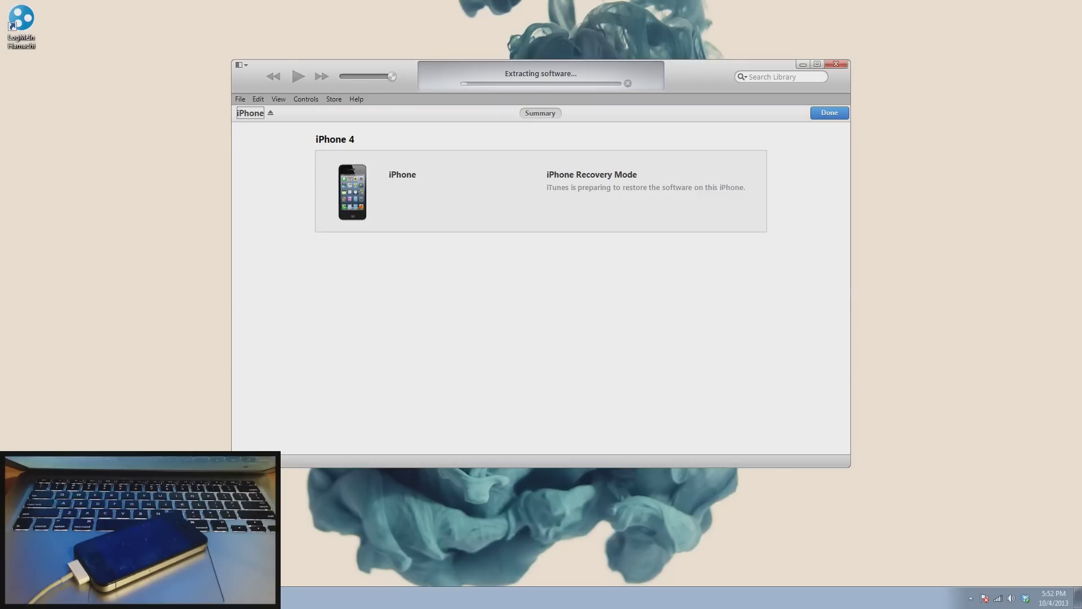